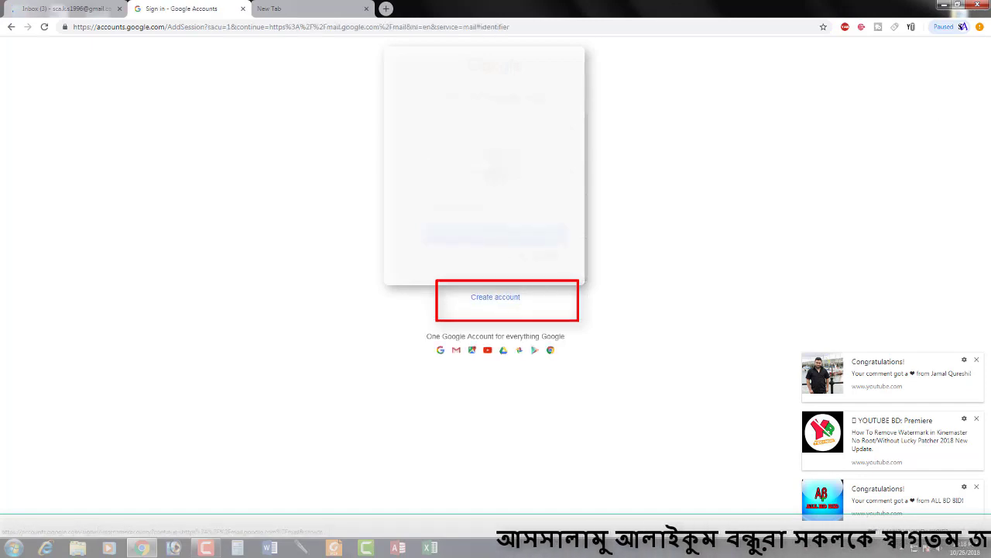
# Start a new Google account and enter the account holder's first and last name.
pyautogui.click(505, 293)
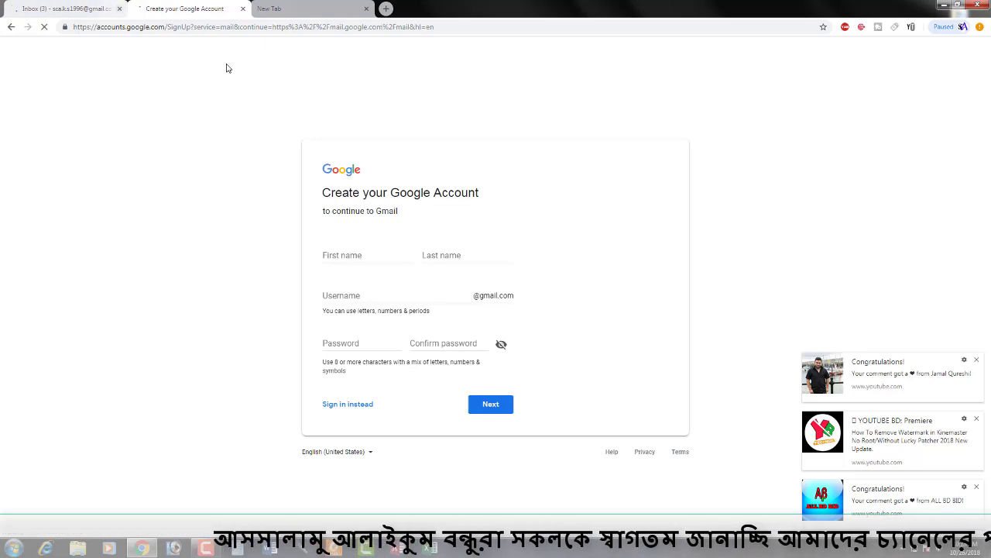
pyautogui.click(361, 256)
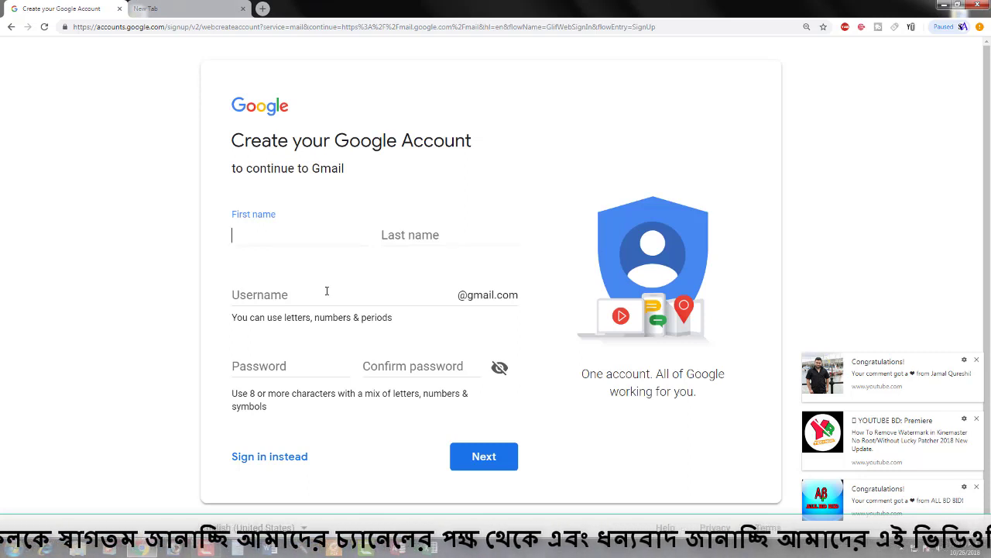
pyautogui.press('Tab')
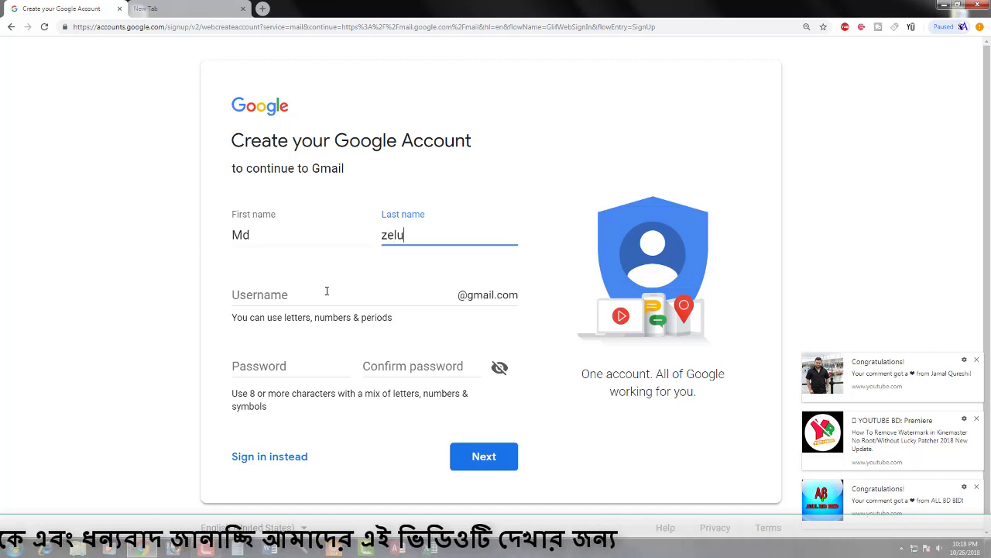
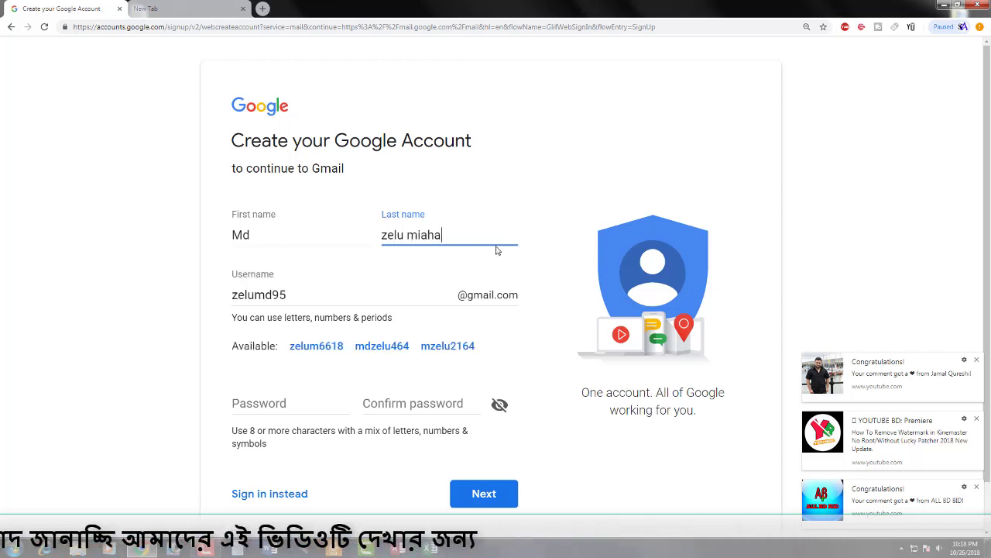
# Replace the suggested username with a custom username.
pyautogui.click(333, 293)
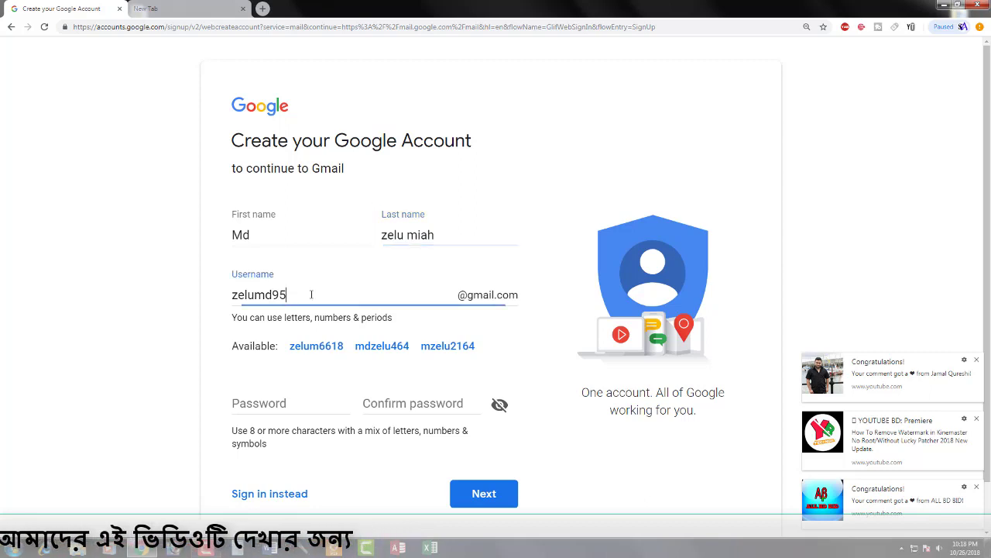
pyautogui.hotkey('ctrl', 'a')
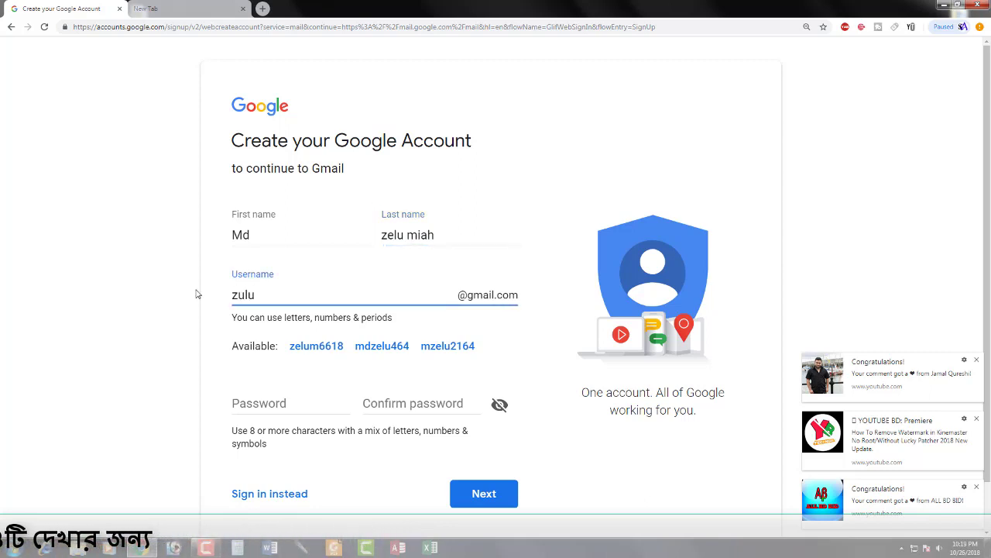
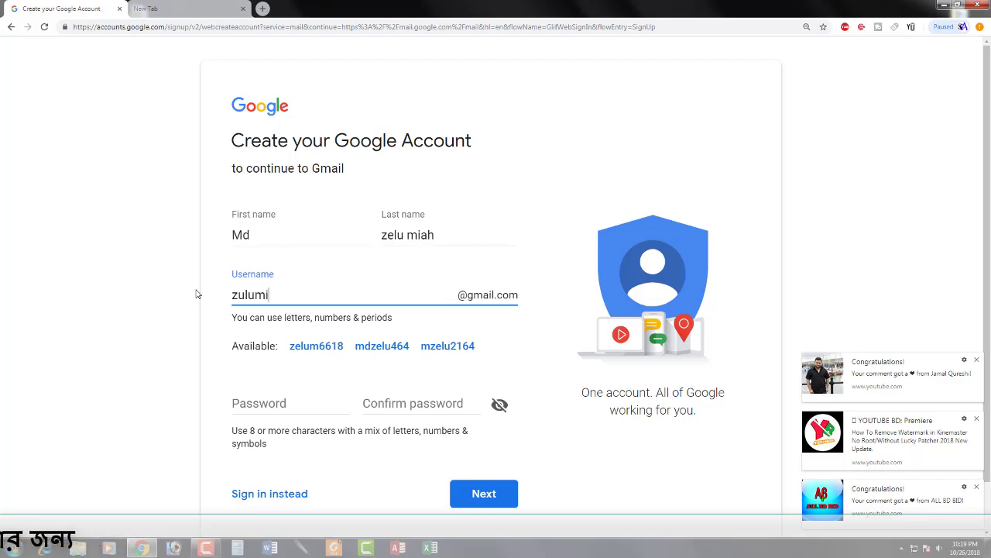
pyautogui.click(287, 336)
pyautogui.scroll(-1, 286, 337)
pyautogui.click(263, 350)
pyautogui.click(337, 241)
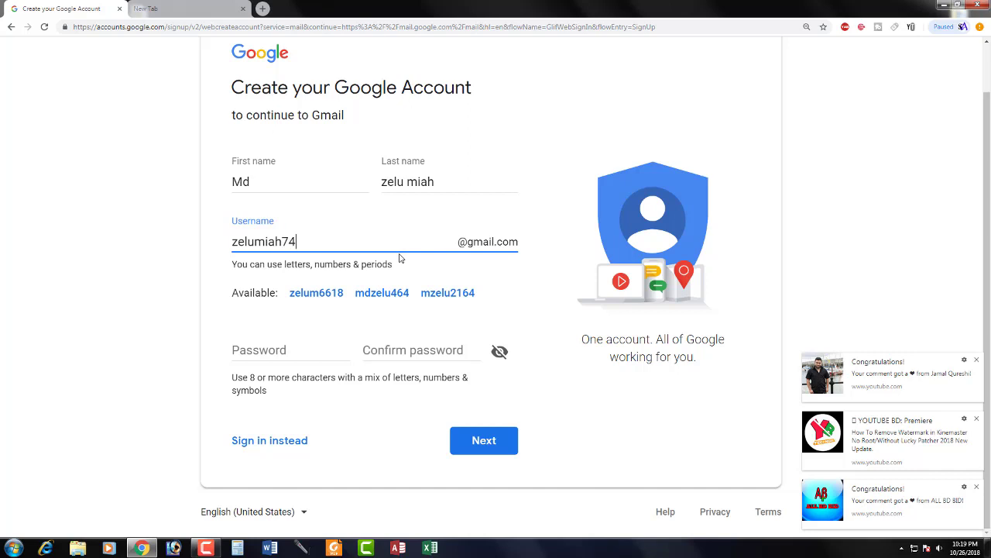
# Paste the same password into Password and Confirm, check they match, and submit the form.
pyautogui.click(274, 349)
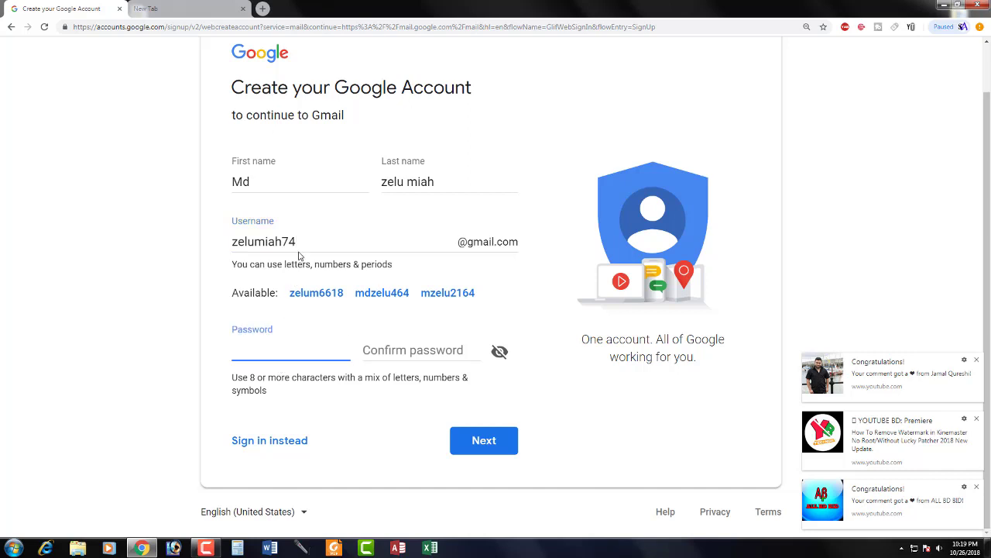
pyautogui.press('super+r')
pyautogui.press('Escape')
pyautogui.hotkey('ctrl', 'v')
pyautogui.click(390, 349)
pyautogui.hotkey('ctrl', 'v')
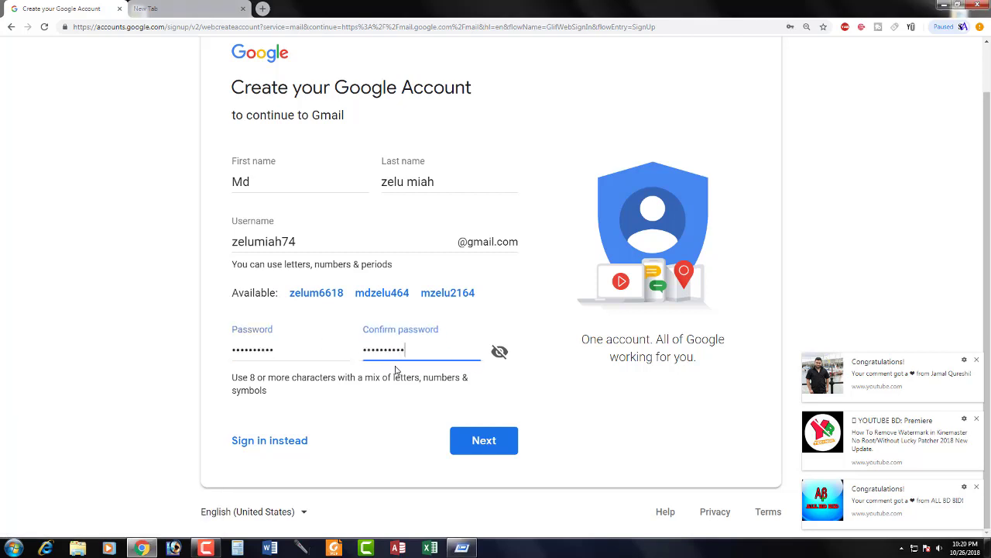
pyautogui.click(499, 353)
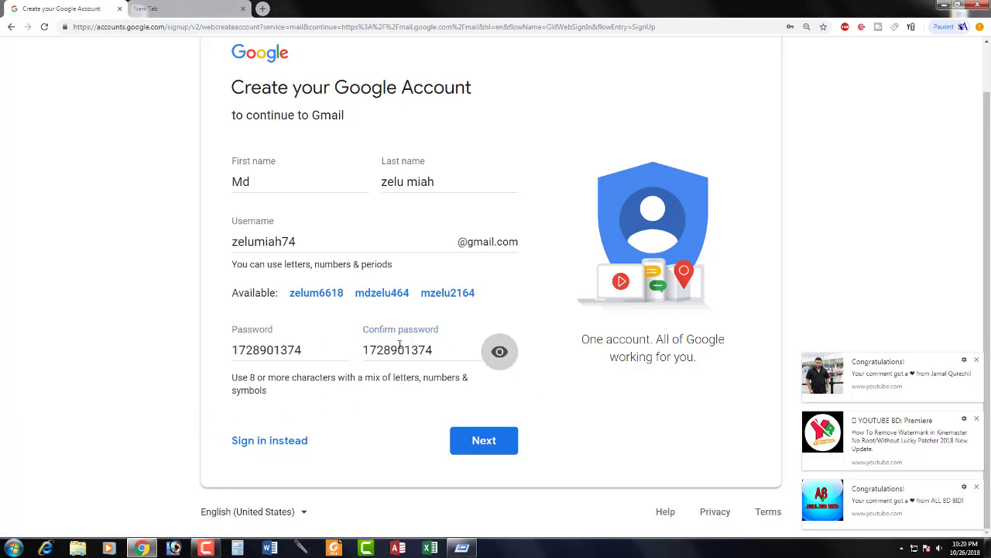
pyautogui.click(343, 241)
pyautogui.click(379, 431)
pyautogui.click(491, 440)
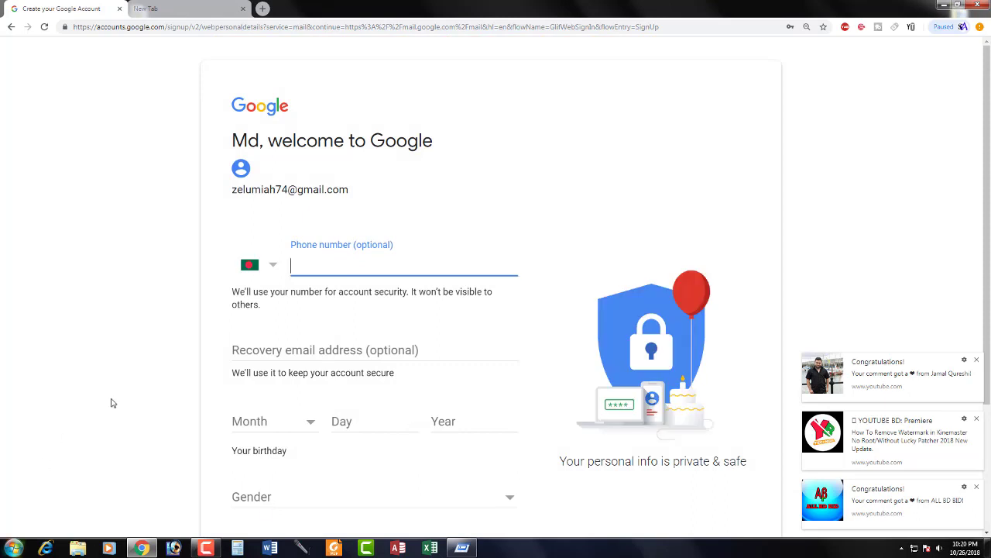
pyautogui.hotkey('ctrl', 'v')
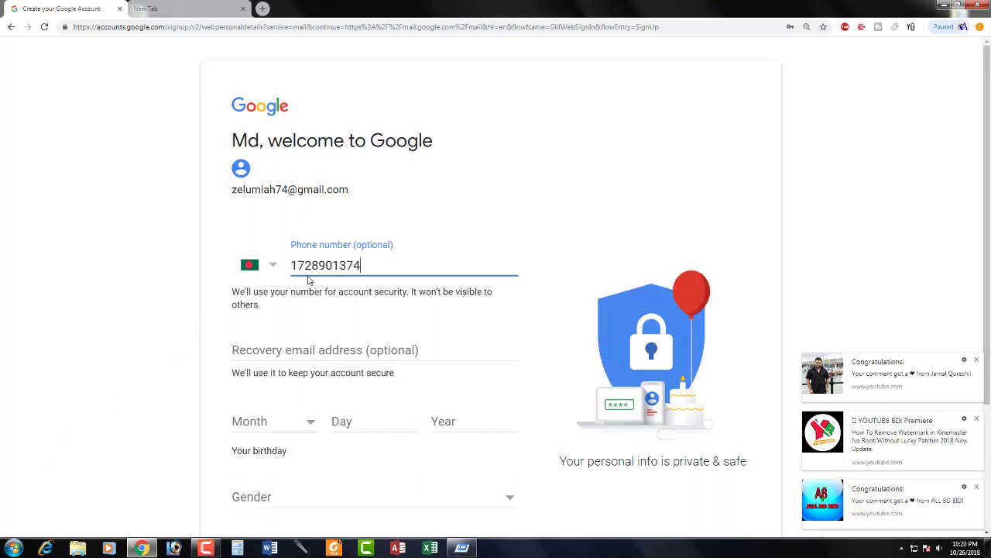
pyautogui.write('0')
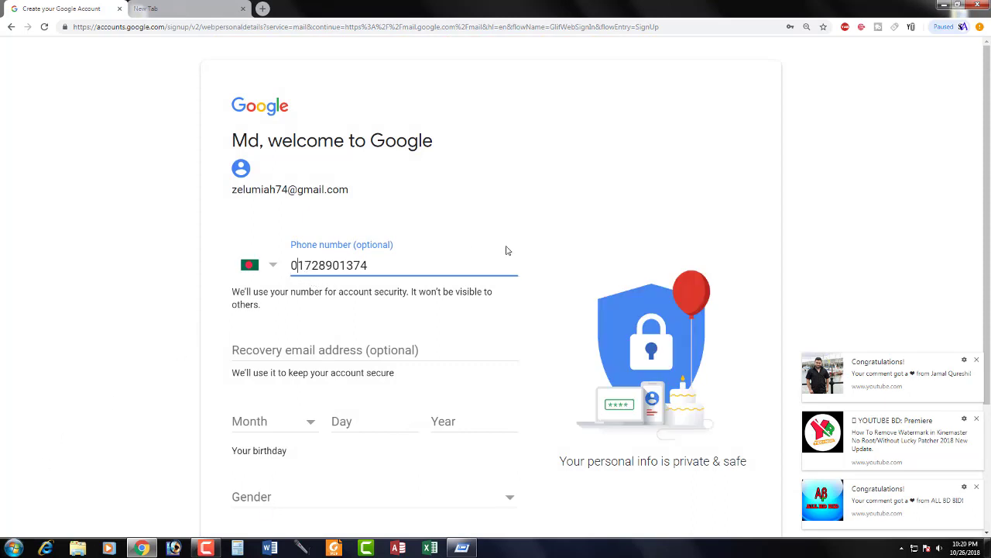
pyautogui.scroll(-1, 392, 308)
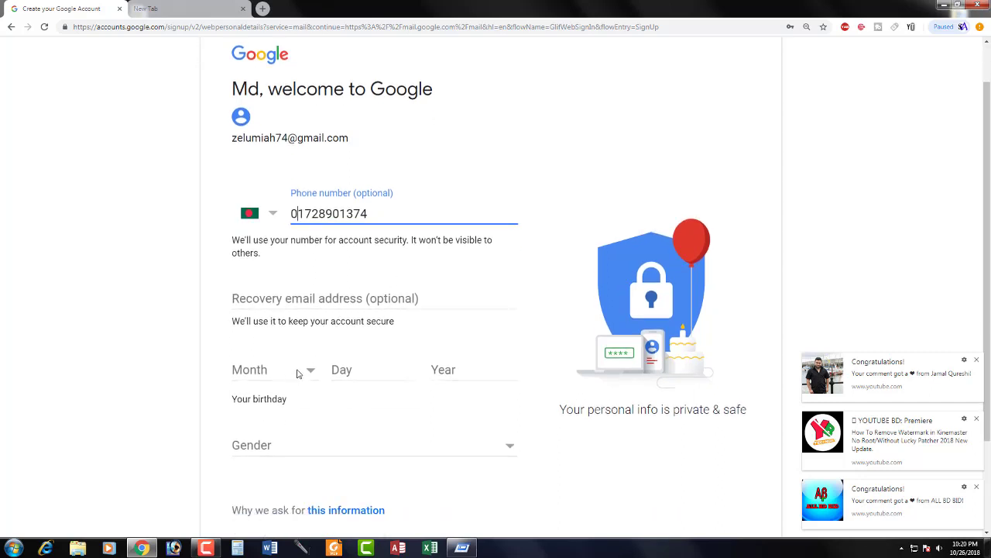
pyautogui.click(298, 374)
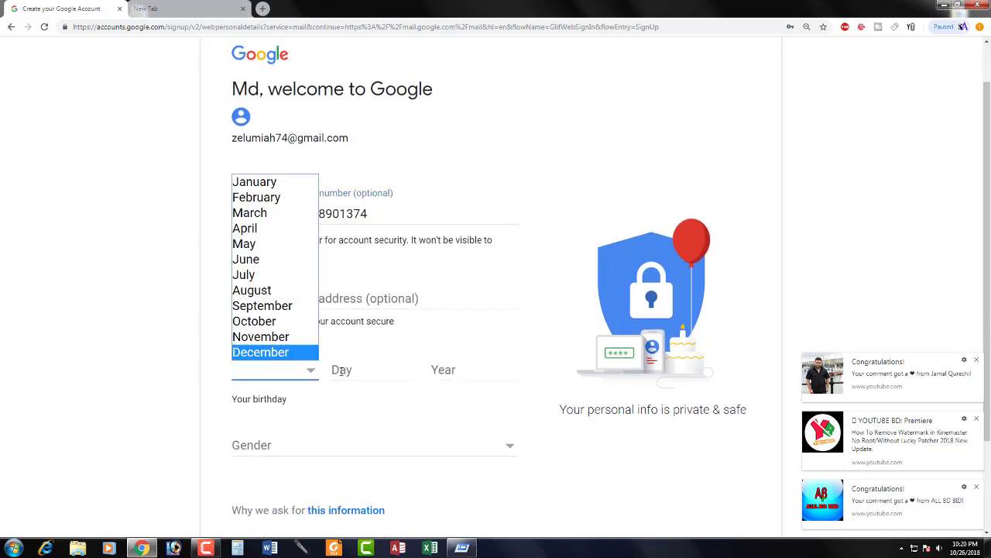
pyautogui.click(468, 371)
pyautogui.click(269, 376)
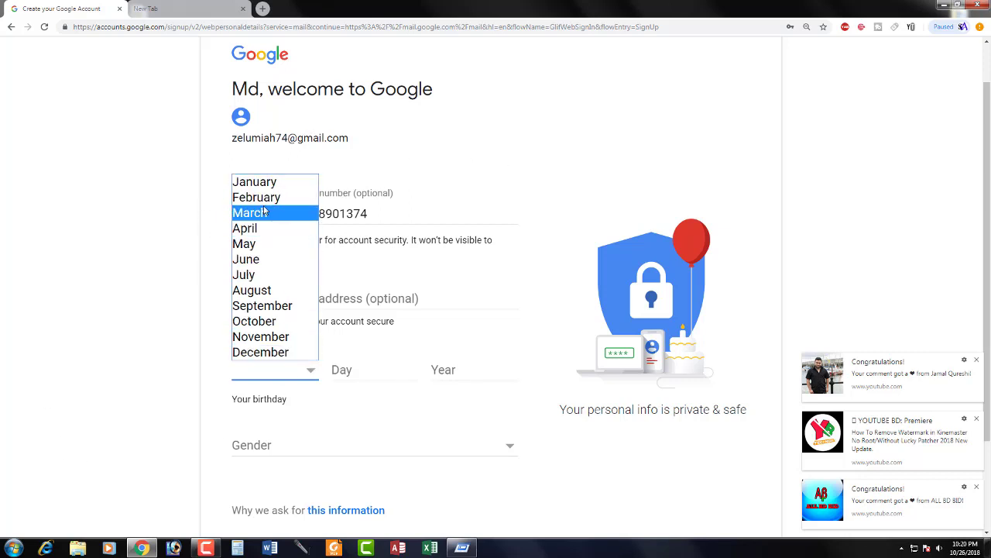
pyautogui.click(260, 352)
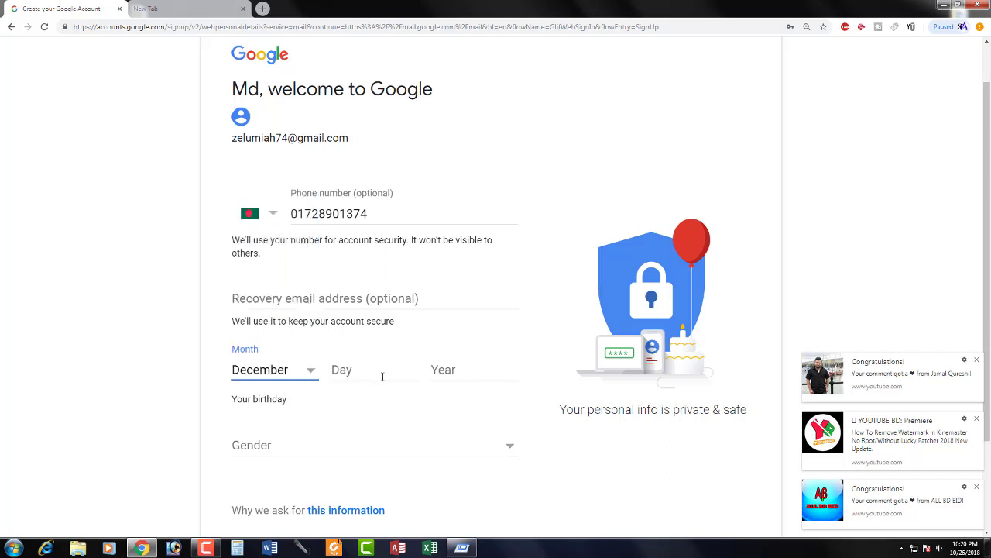
pyautogui.click(377, 373)
pyautogui.click(464, 377)
pyautogui.write('1983')
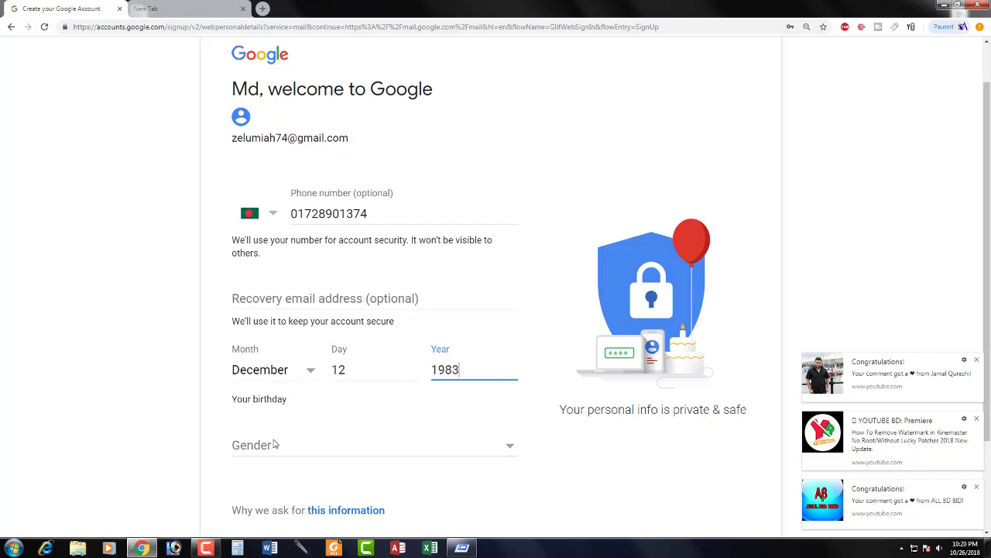
# Choose Male as the gender and submit the personal details.
pyautogui.click(274, 443)
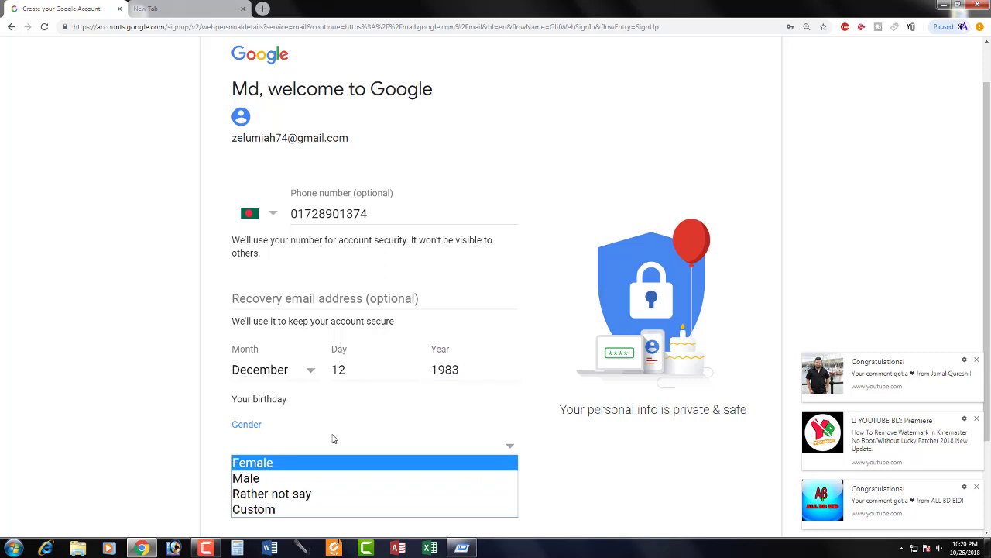
pyautogui.scroll(-2, 323, 445)
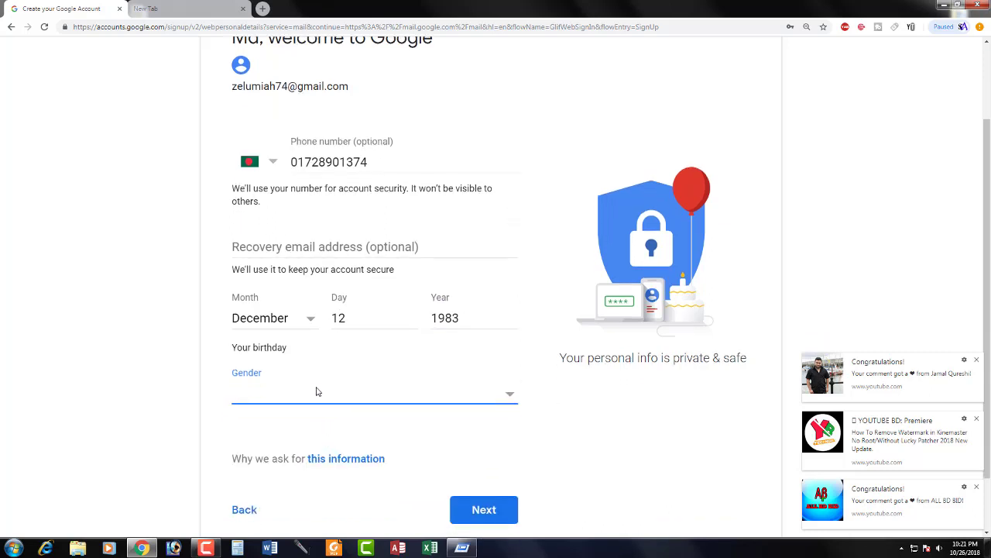
pyautogui.click(312, 393)
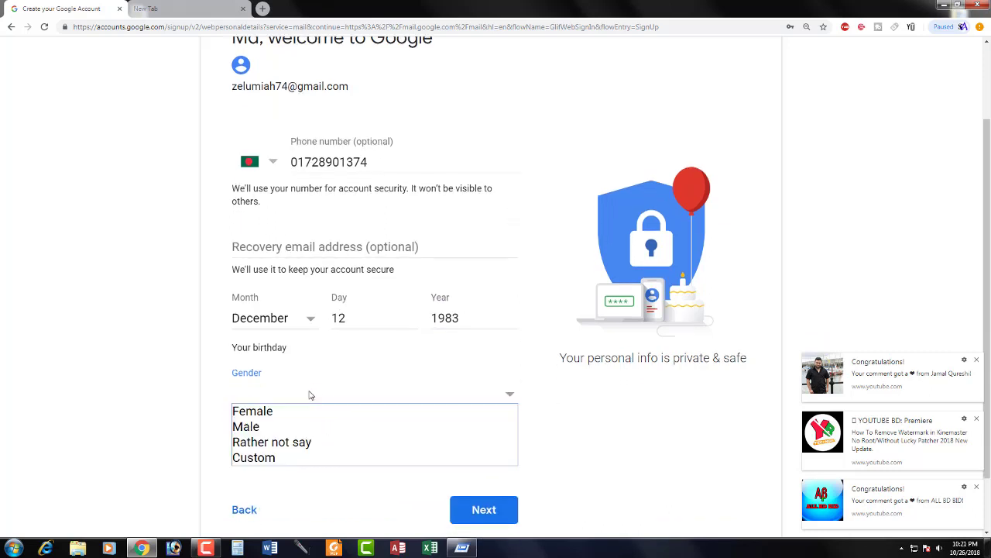
pyautogui.click(284, 427)
pyautogui.scroll(-1, 282, 430)
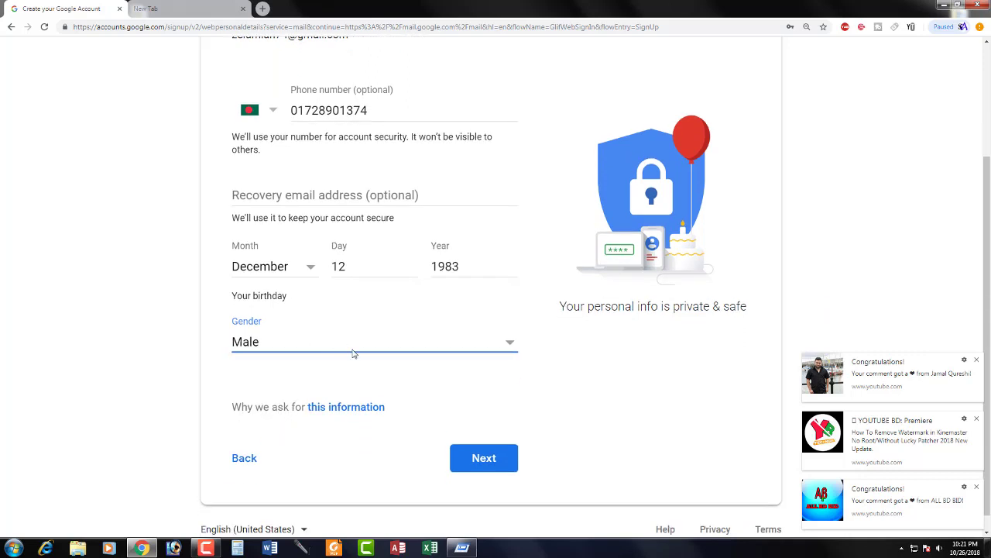
pyautogui.scroll(-1, 353, 353)
pyautogui.click(395, 437)
pyautogui.click(480, 440)
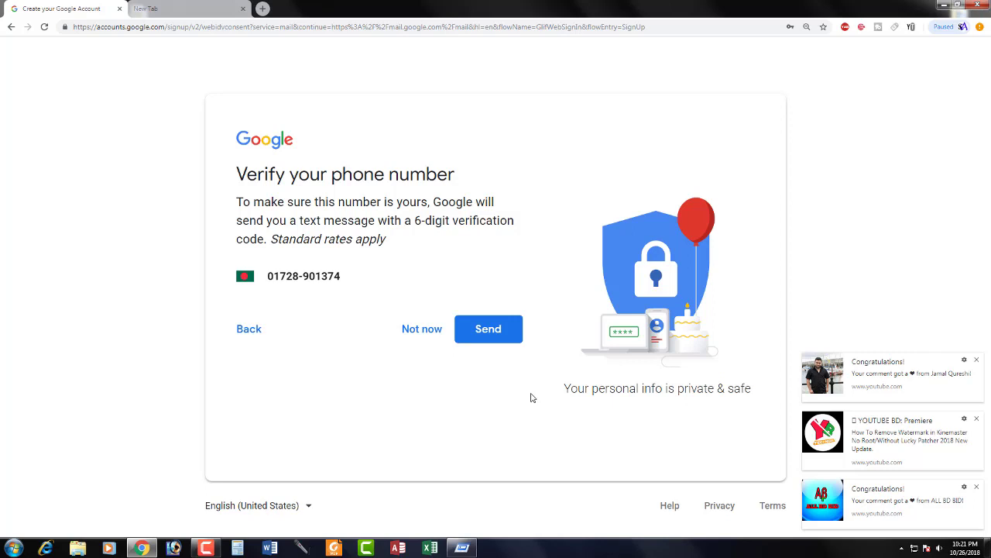
# Have a code texted to the phone, enter the six-digit code, and verify it.
pyautogui.click(476, 327)
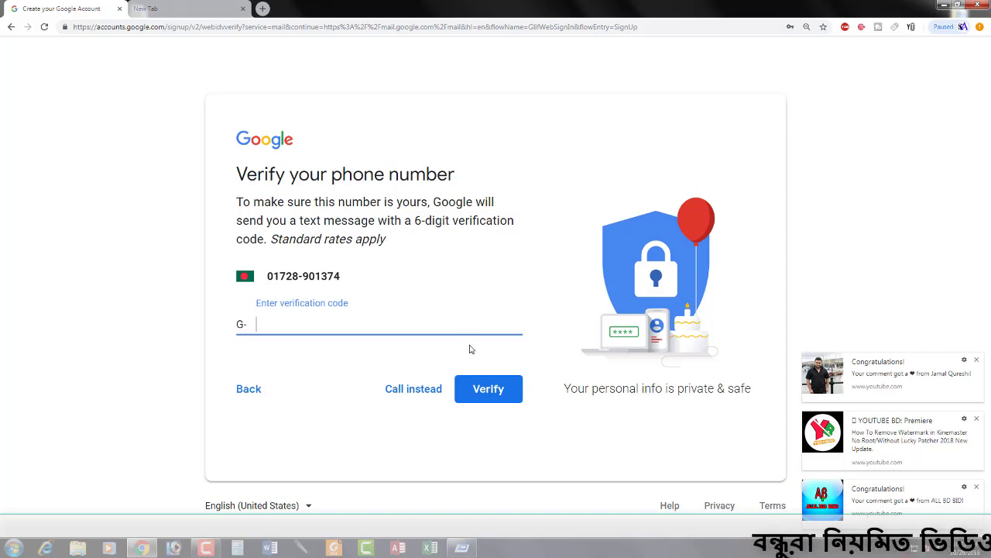
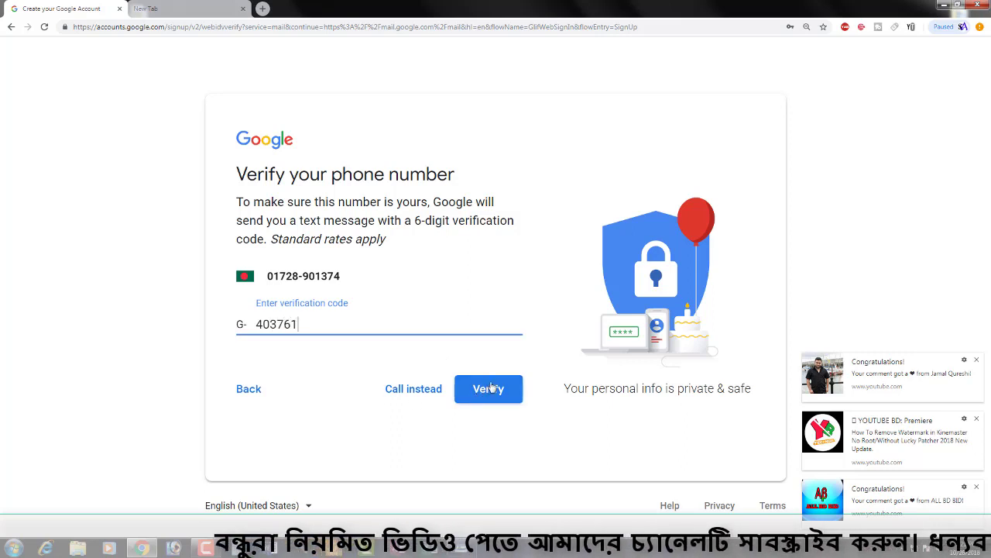
pyautogui.click(490, 391)
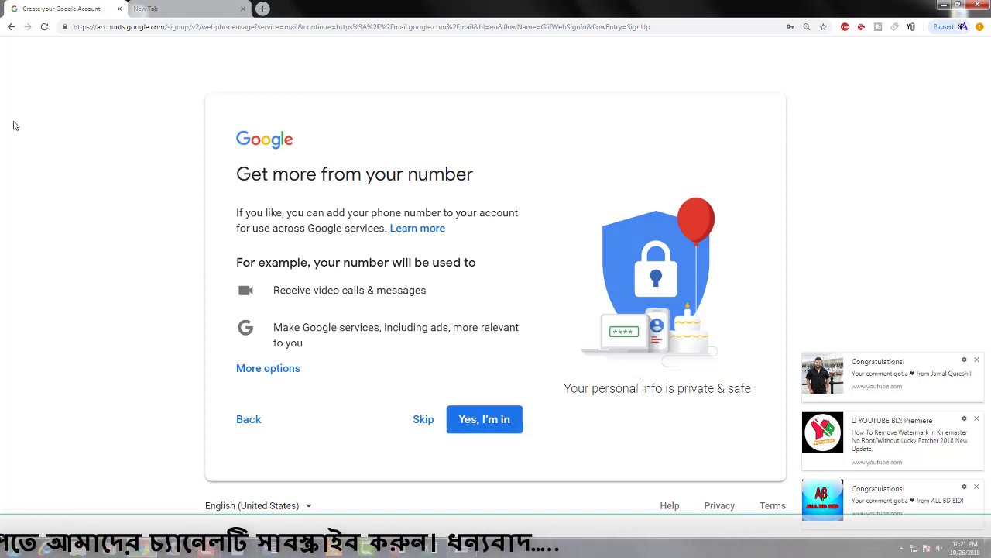
# Allow the phone number across Google services and agree to the Privacy and Terms.
pyautogui.click(486, 418)
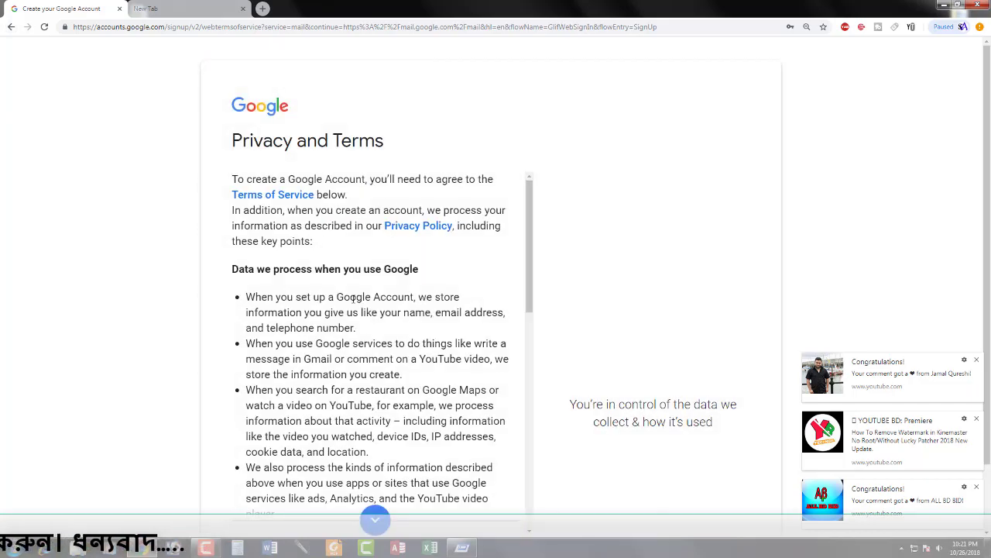
pyautogui.scroll(-2, 436, 385)
pyautogui.scroll(-8, 436, 385)
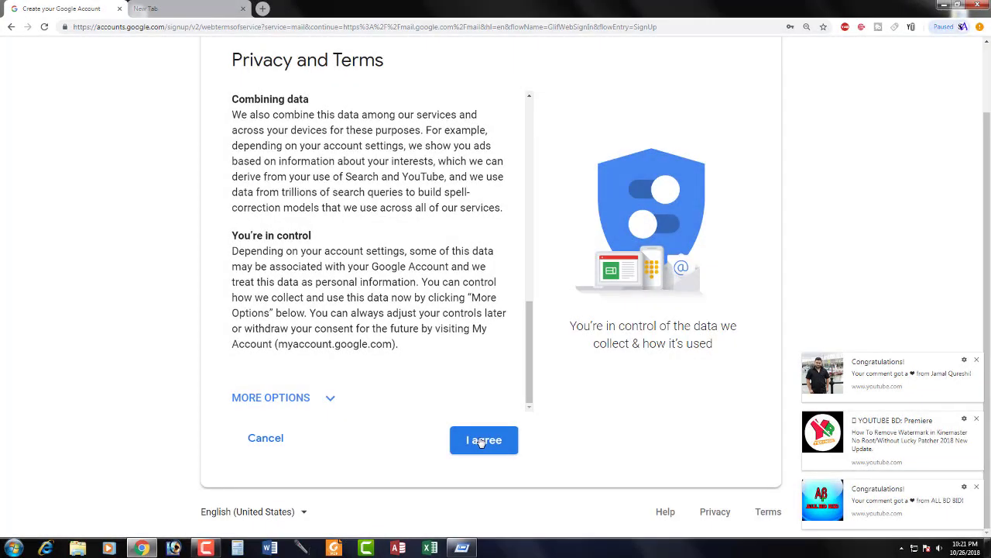
pyautogui.click(481, 440)
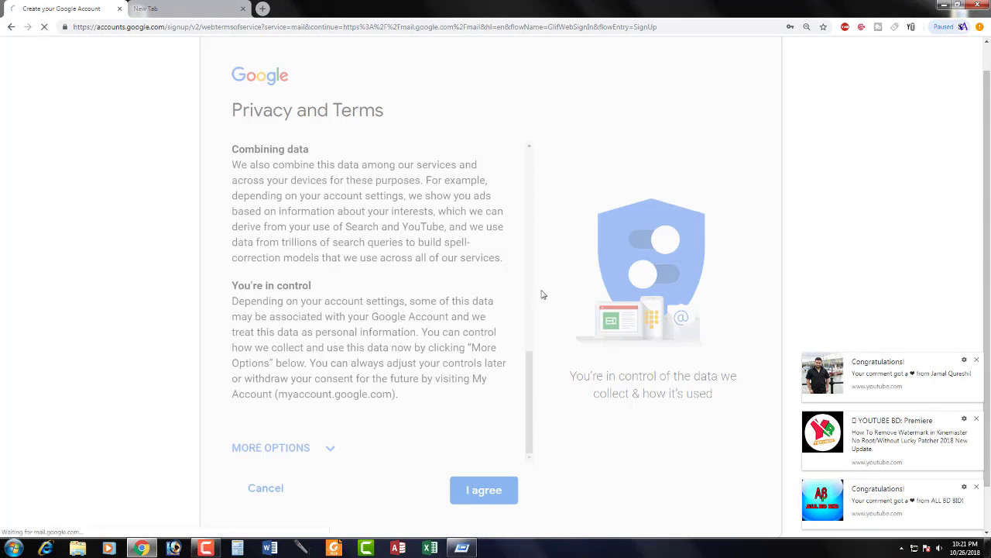
# Dismiss the stack of pop-up desktop notifications covering the page.
pyautogui.click(977, 362)
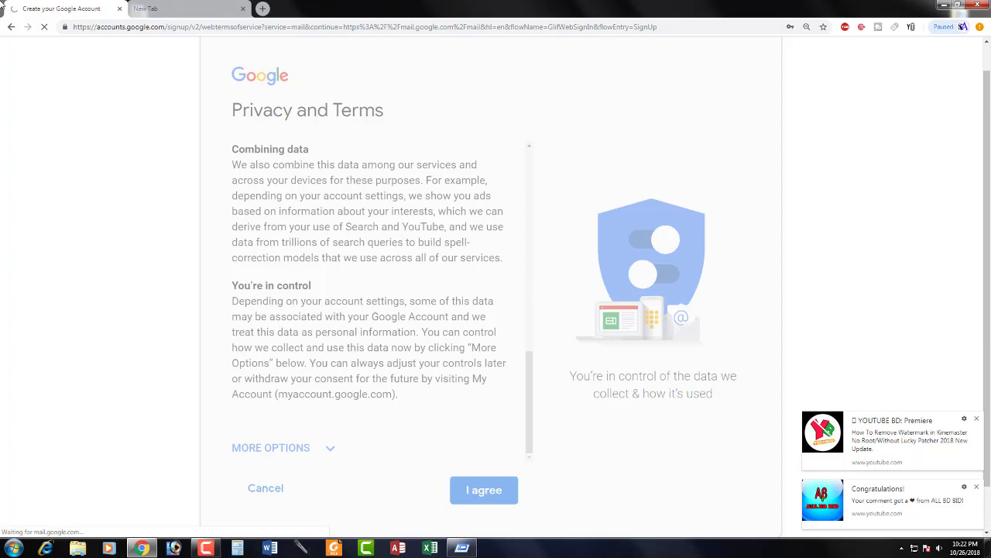
pyautogui.click(977, 420)
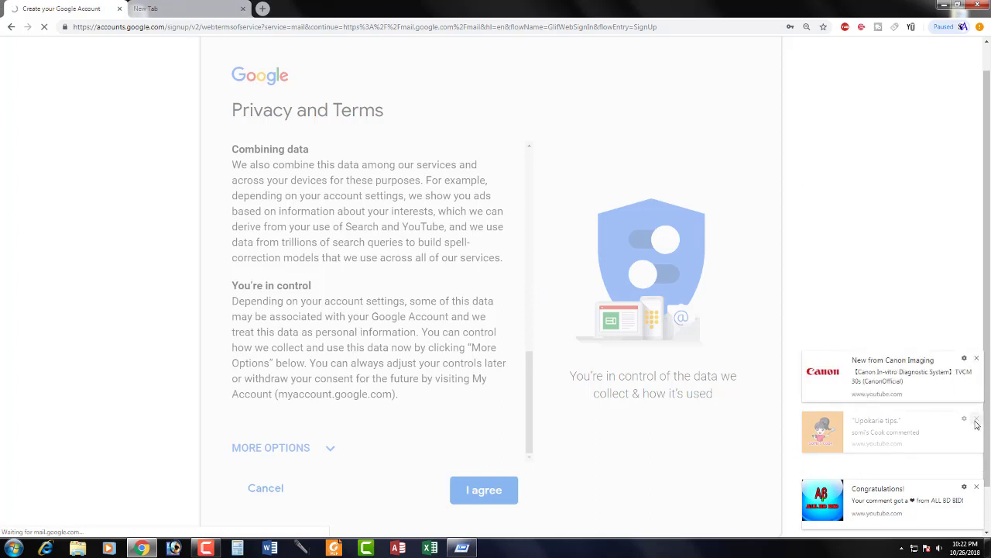
pyautogui.click(977, 421)
pyautogui.click(977, 422)
pyautogui.click(976, 421)
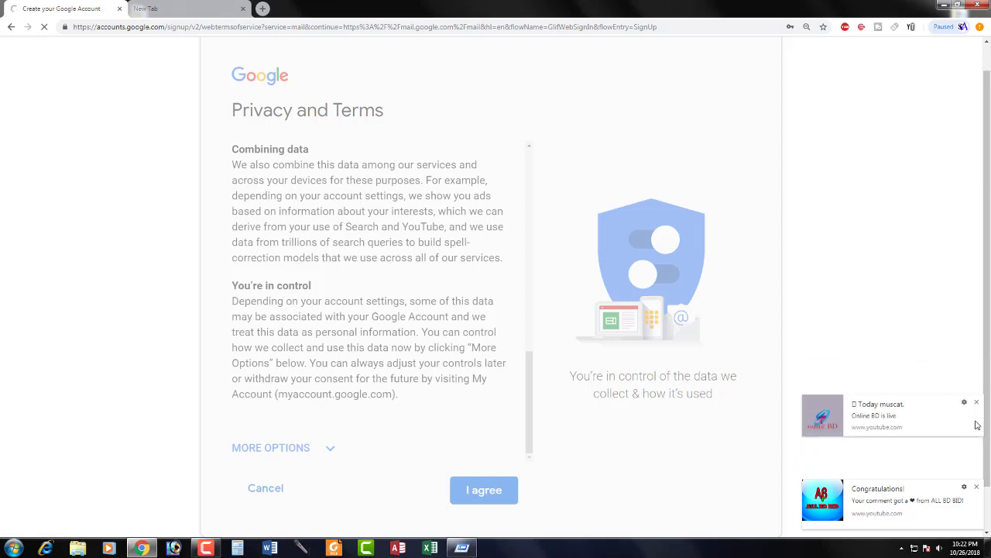
pyautogui.click(977, 421)
pyautogui.click(977, 421)
pyautogui.click(977, 421)
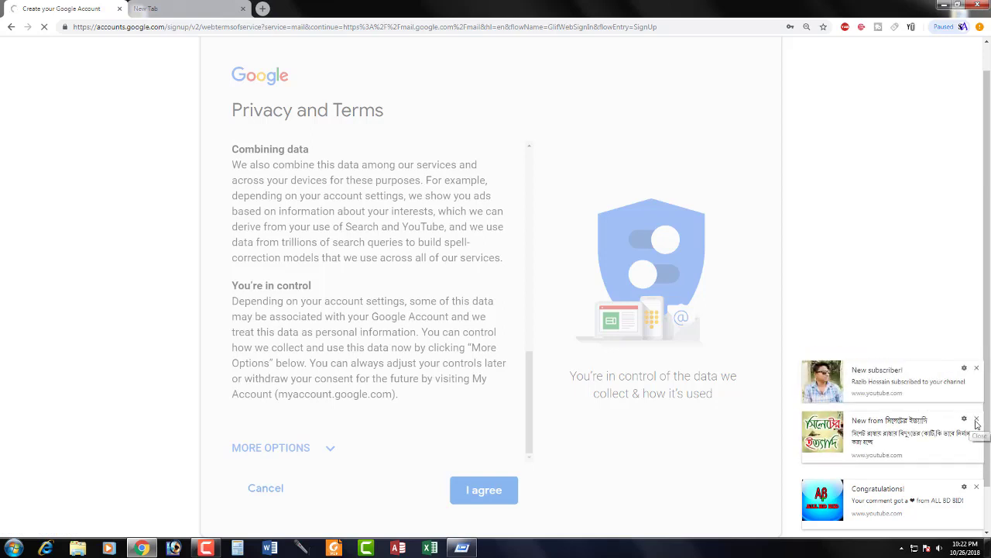
pyautogui.click(976, 421)
pyautogui.click(976, 421)
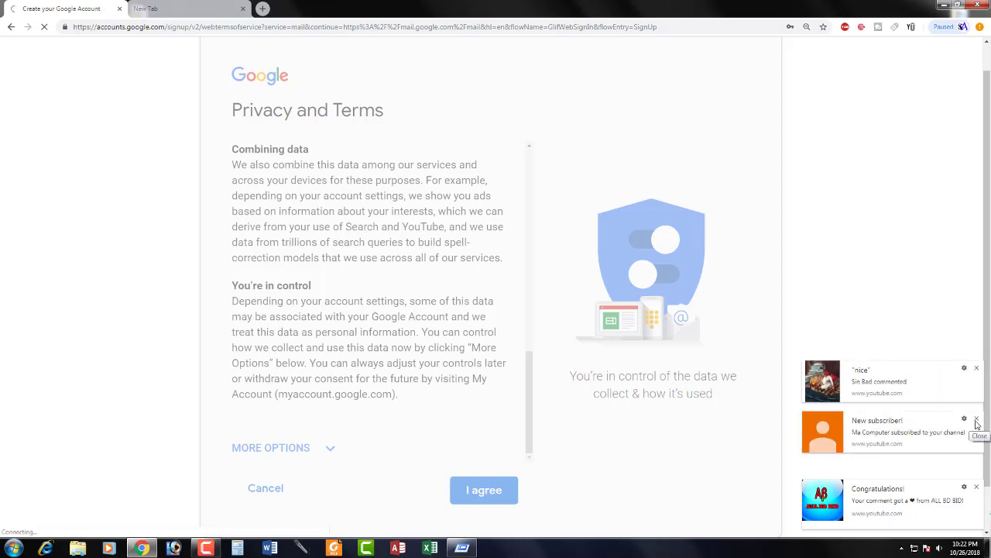
pyautogui.click(977, 422)
pyautogui.click(976, 421)
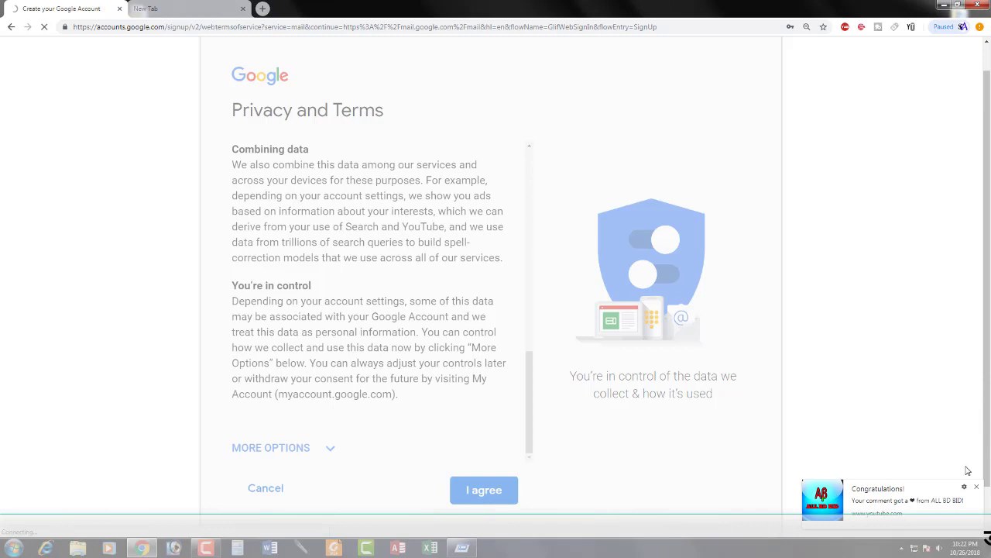
pyautogui.click(975, 490)
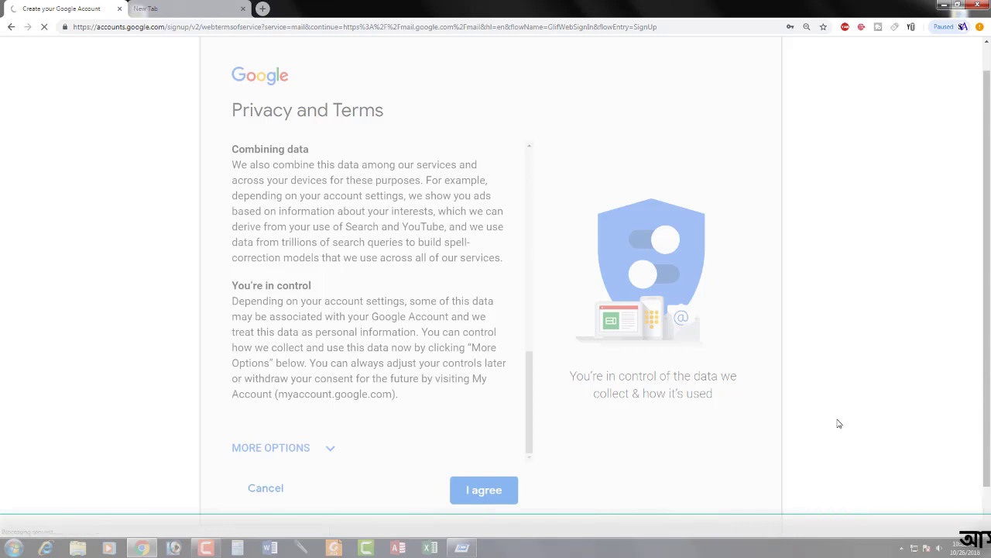
pyautogui.scroll(-1, 392, 457)
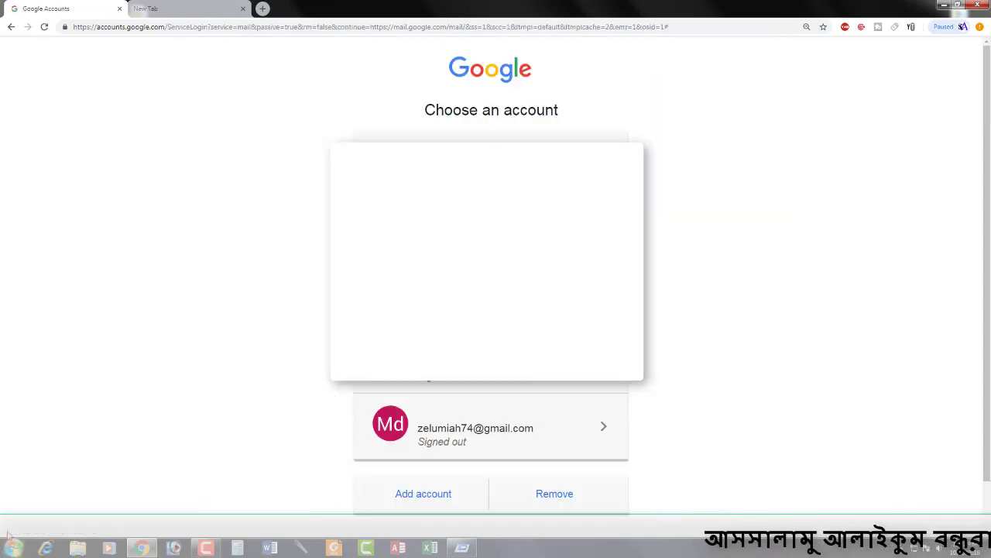
# Sign in to the new account by pasting its password.
pyautogui.click(458, 432)
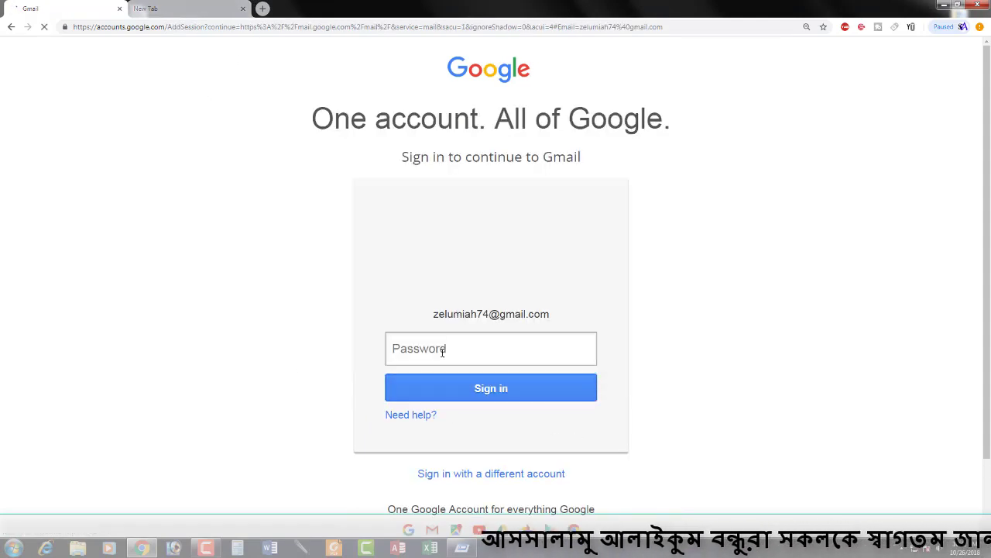
pyautogui.rightClick(443, 354)
pyautogui.click(477, 414)
pyautogui.click(479, 404)
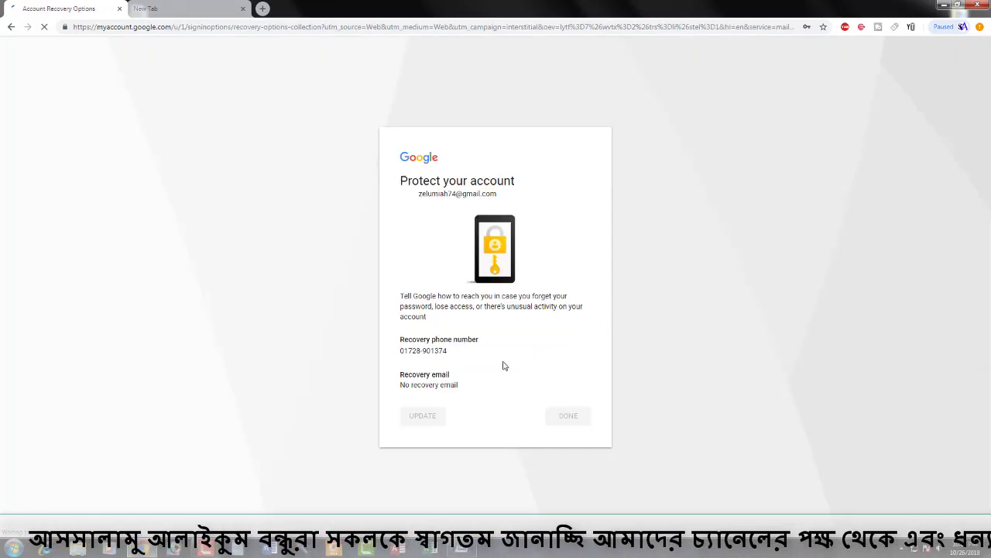
# Keep the recovery options and finish the welcome screens with the Default view.
pyautogui.click(572, 418)
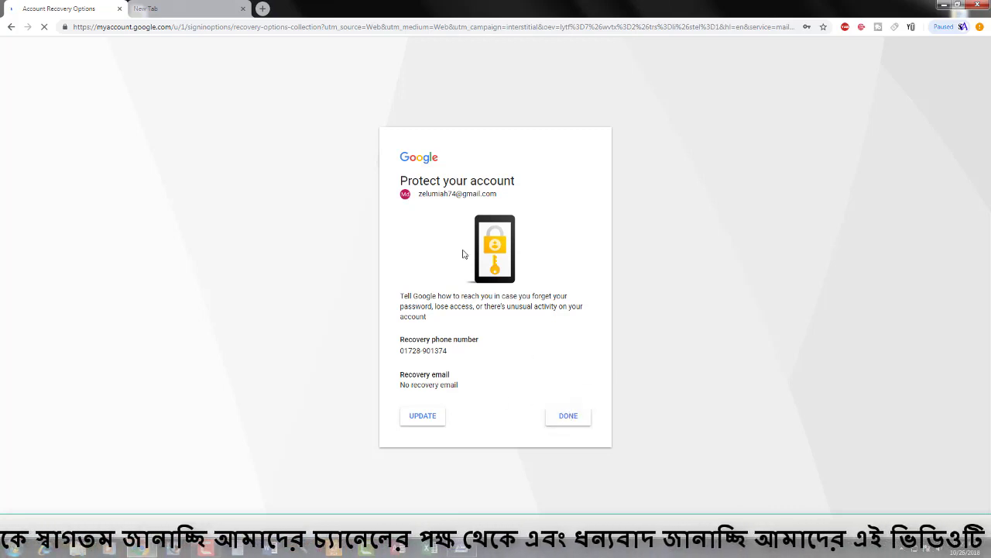
pyautogui.click(556, 418)
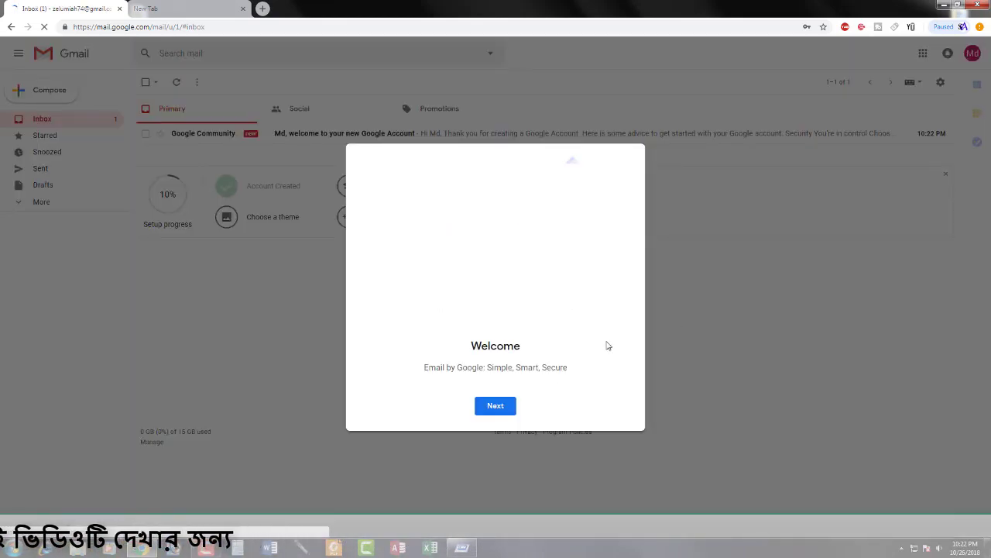
pyautogui.click(496, 405)
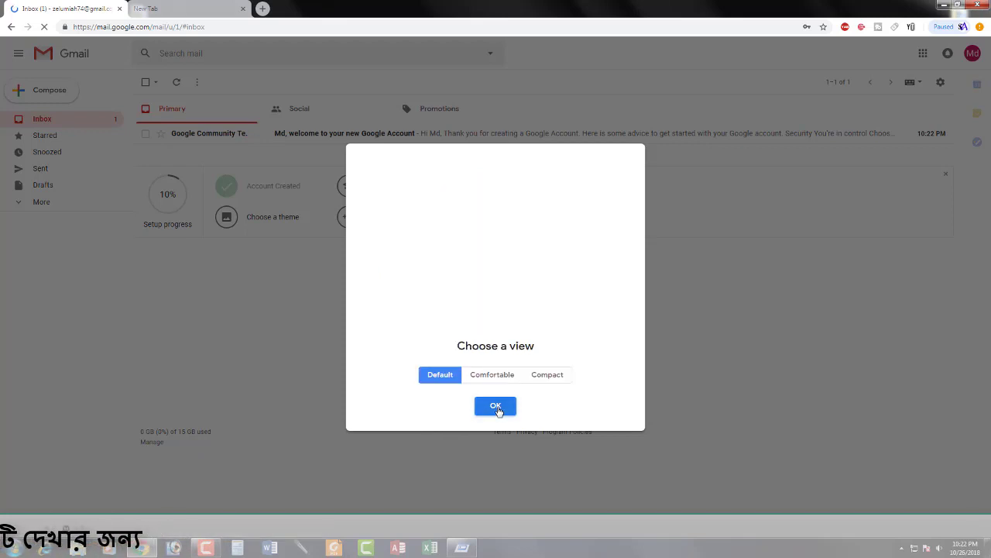
pyautogui.click(497, 408)
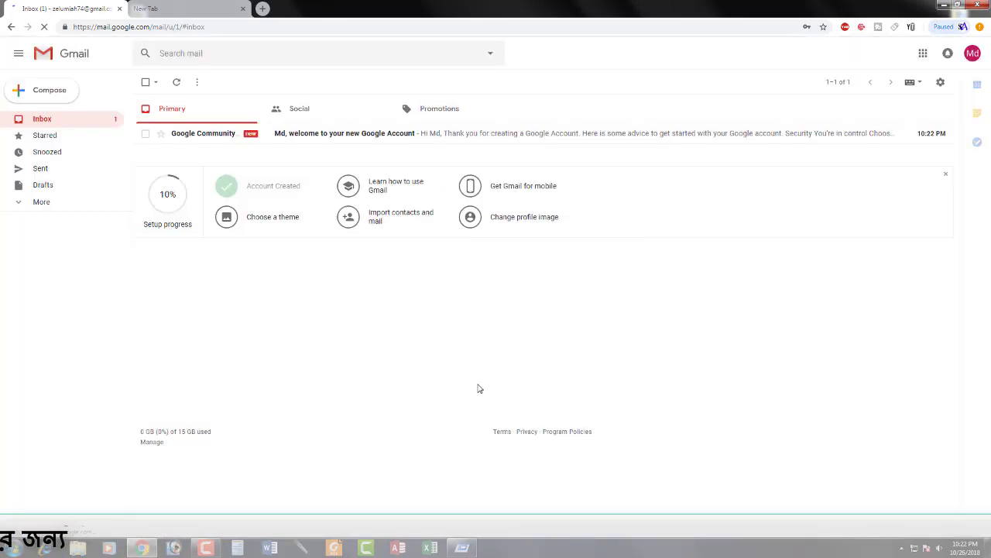